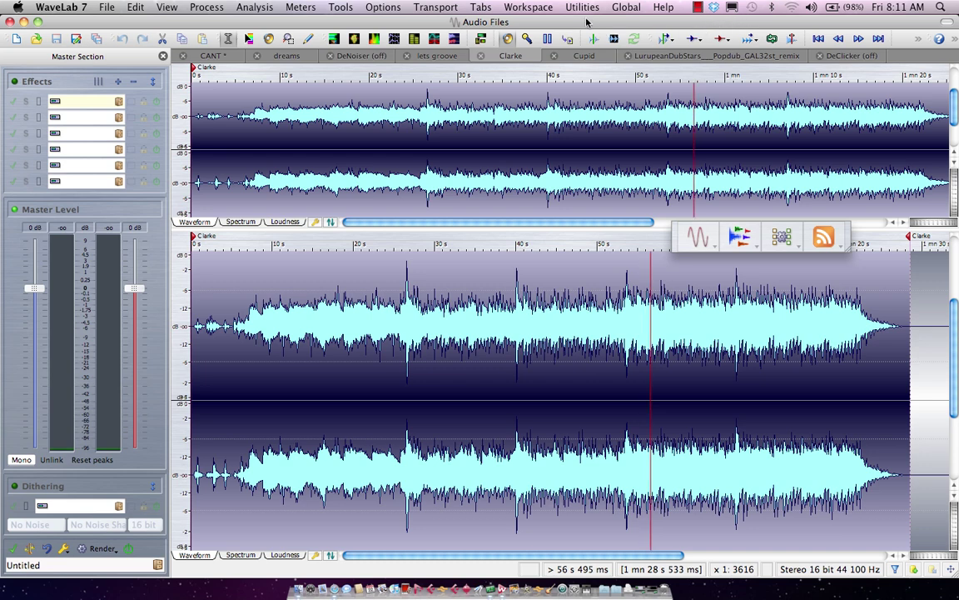
Open a new Basic Audio CD and drag the Clarke audio in as its first track.
right_click(673, 18)
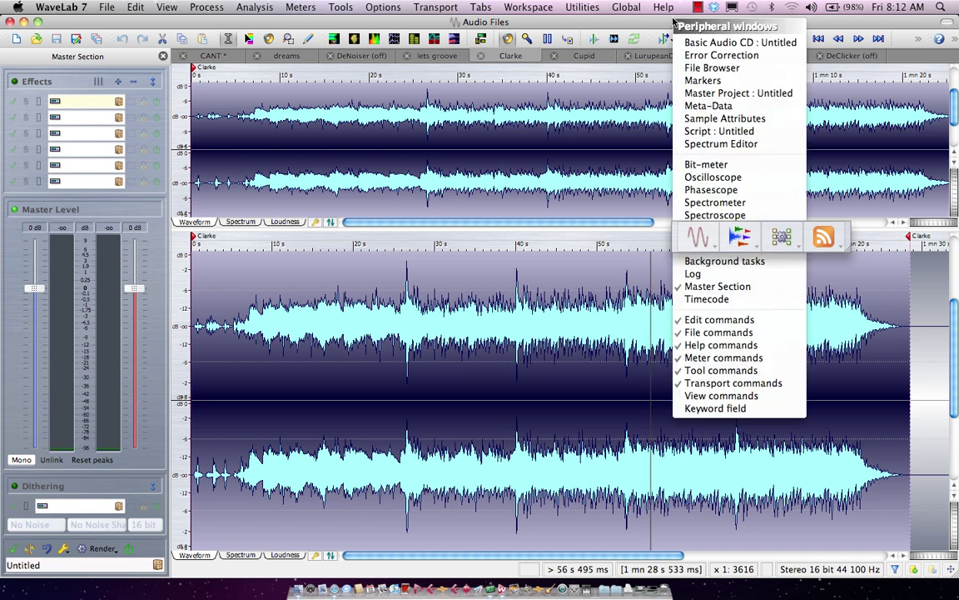
left_click(708, 43)
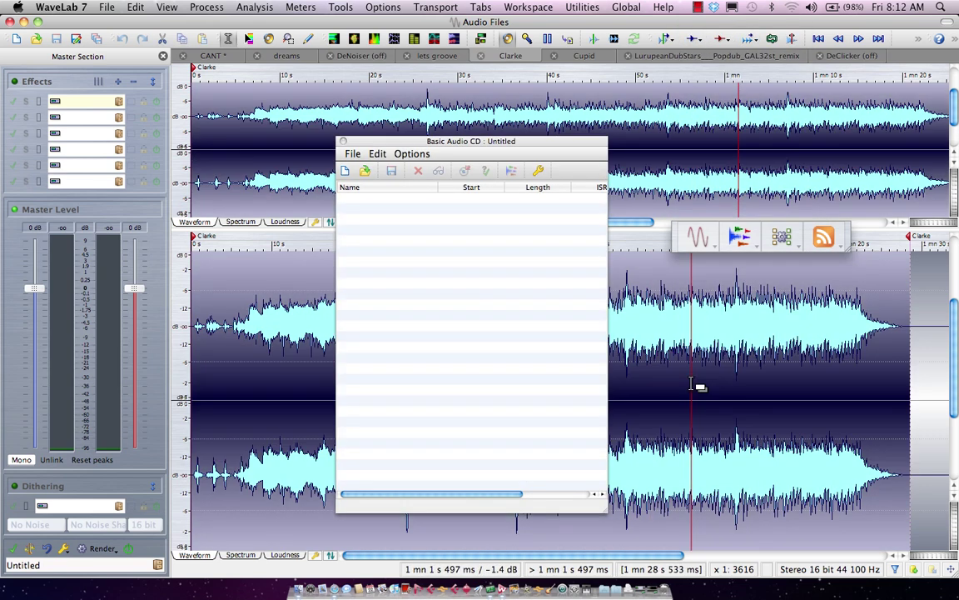
left_click(692, 333)
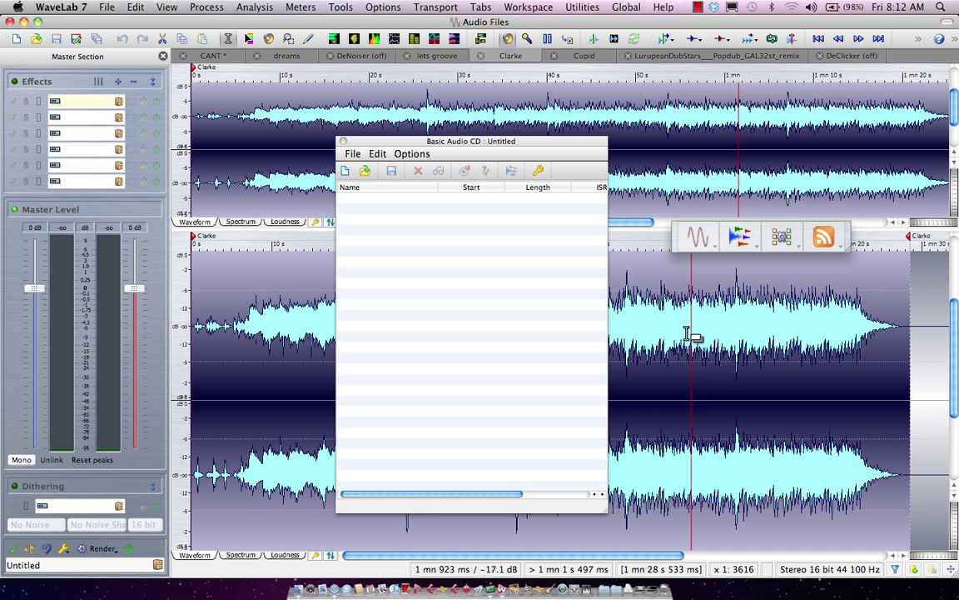
left_click_drag(691, 368, 401, 225)
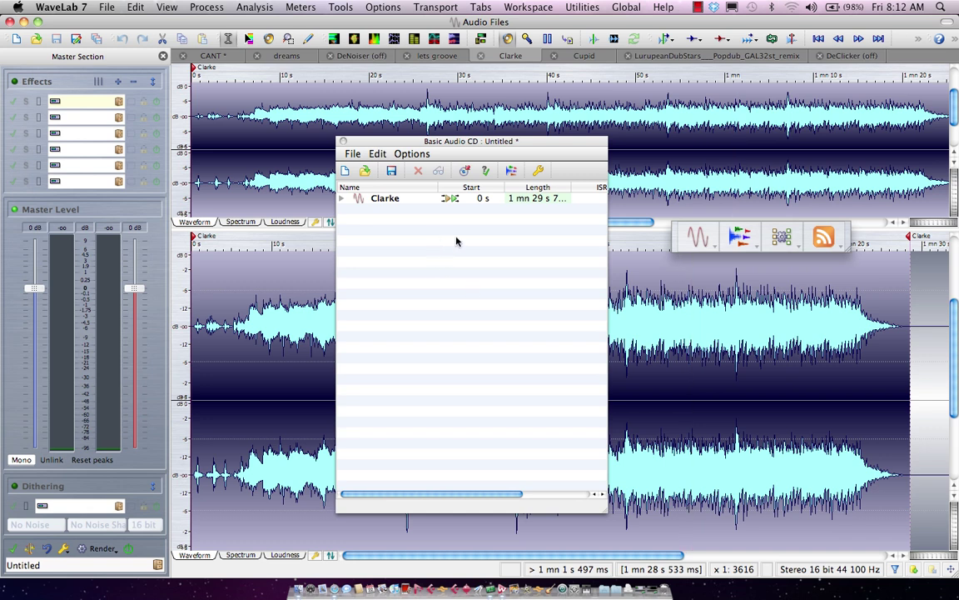
Add CANT, Clarke, Cupid, DeClicker (off) and DeNoiser (off) WAV files to the CD as tracks.
left_click(353, 154)
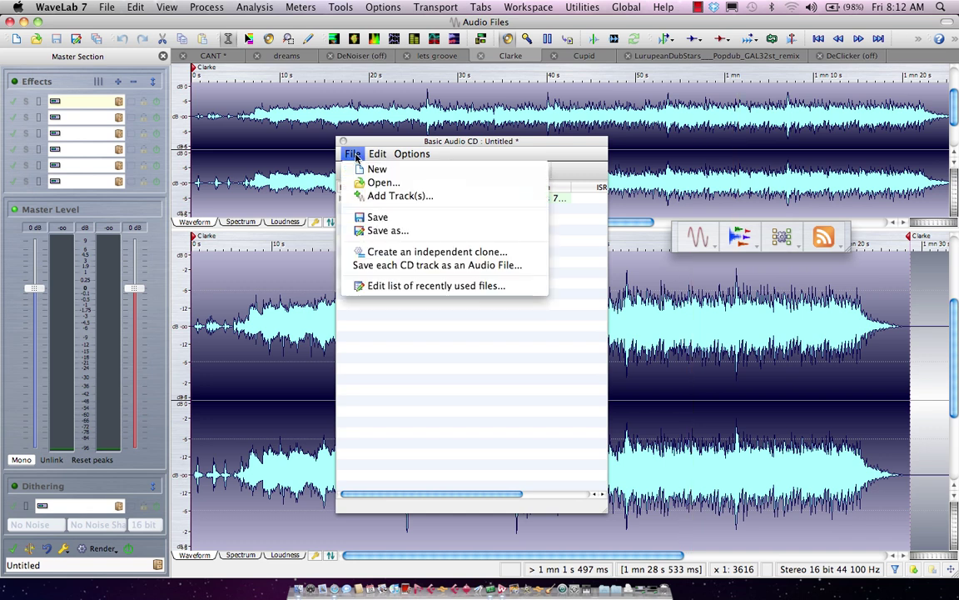
left_click(381, 200)
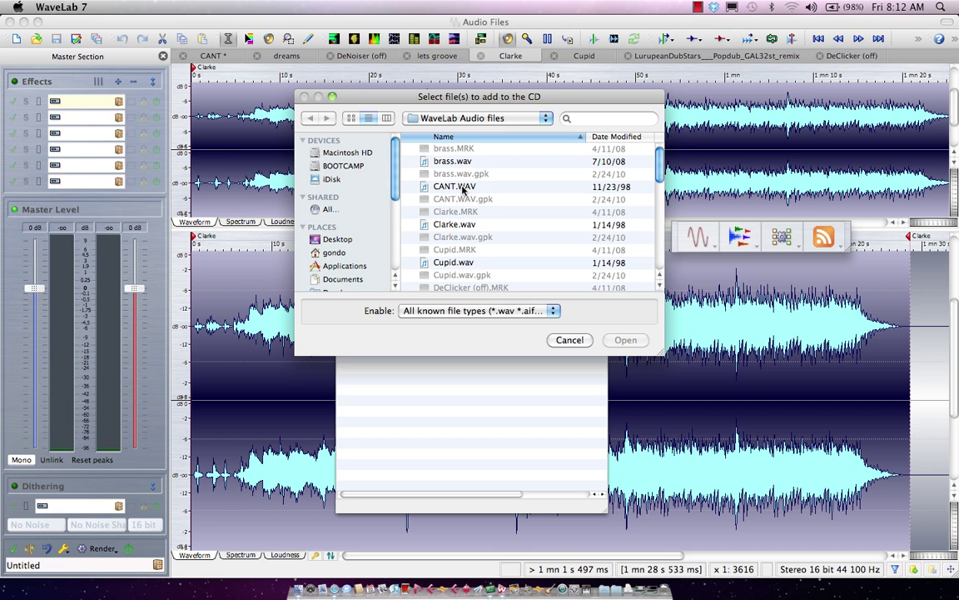
left_click(463, 189)
left_click(456, 263, "super")
left_click(435, 225, "super")
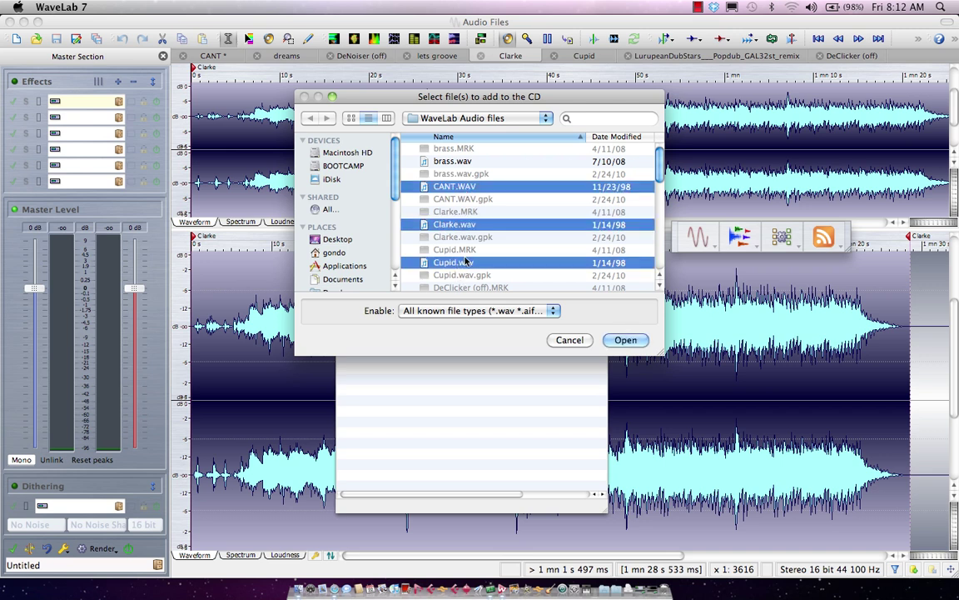
scroll(449, 242, "down", 3)
left_click(470, 265, "super")
scroll(468, 275, "down", 1)
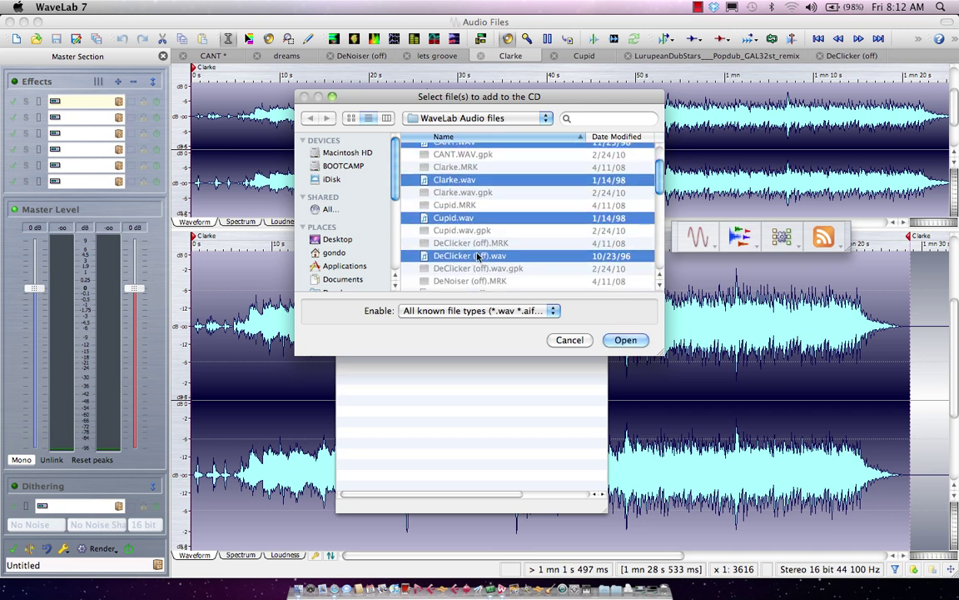
left_click(459, 288, "super")
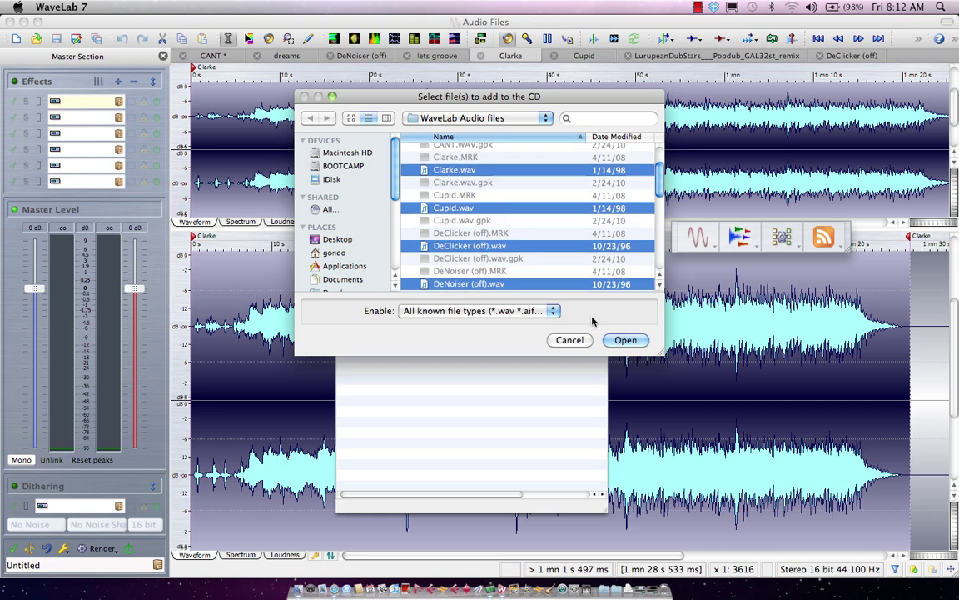
left_click(625, 340)
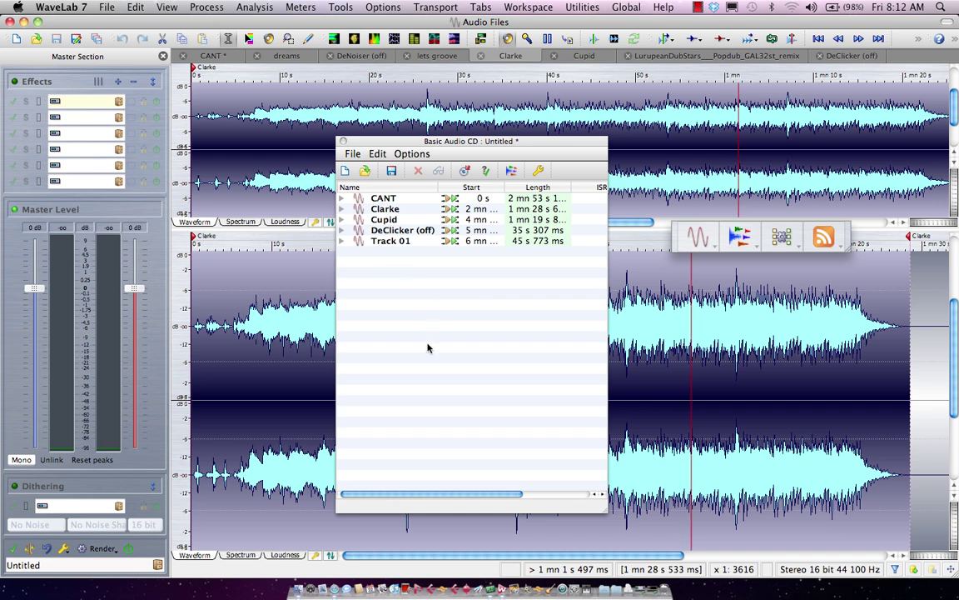
Move Cupid below DeClicker (off) and expand each track to show pauses and start/end markers.
left_click_drag(385, 220, 387, 250)
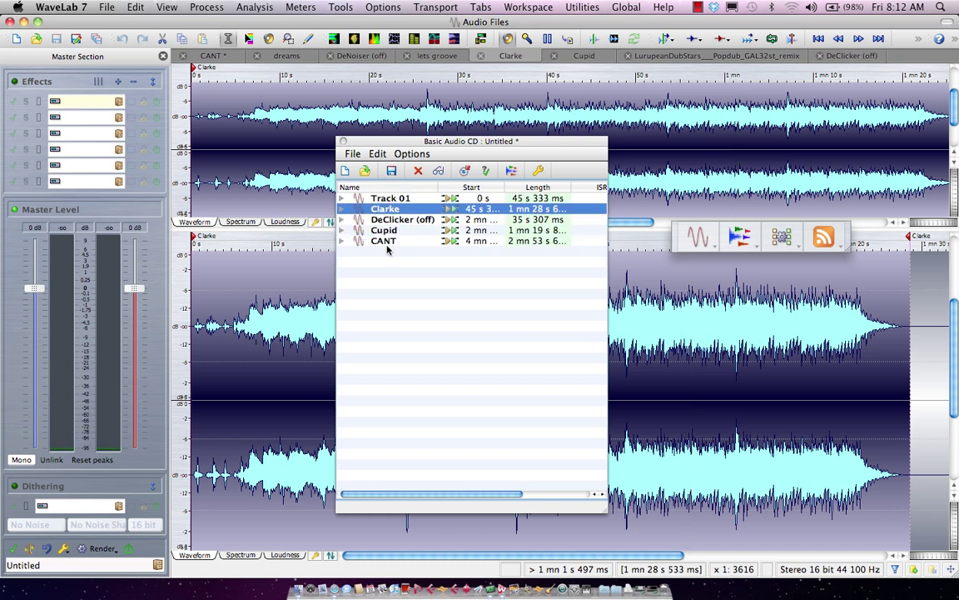
left_click(341, 241)
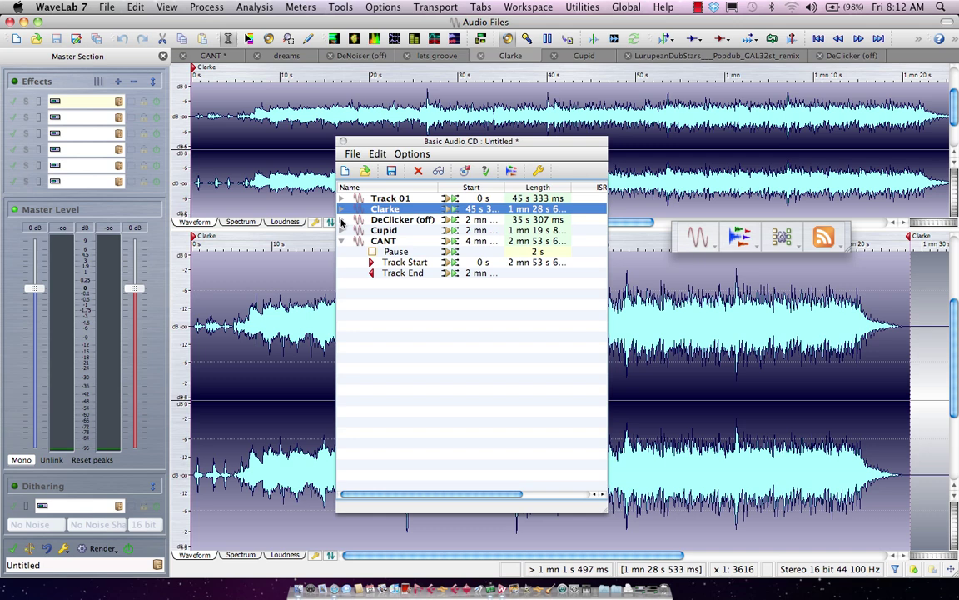
left_click(341, 219)
left_click(341, 198)
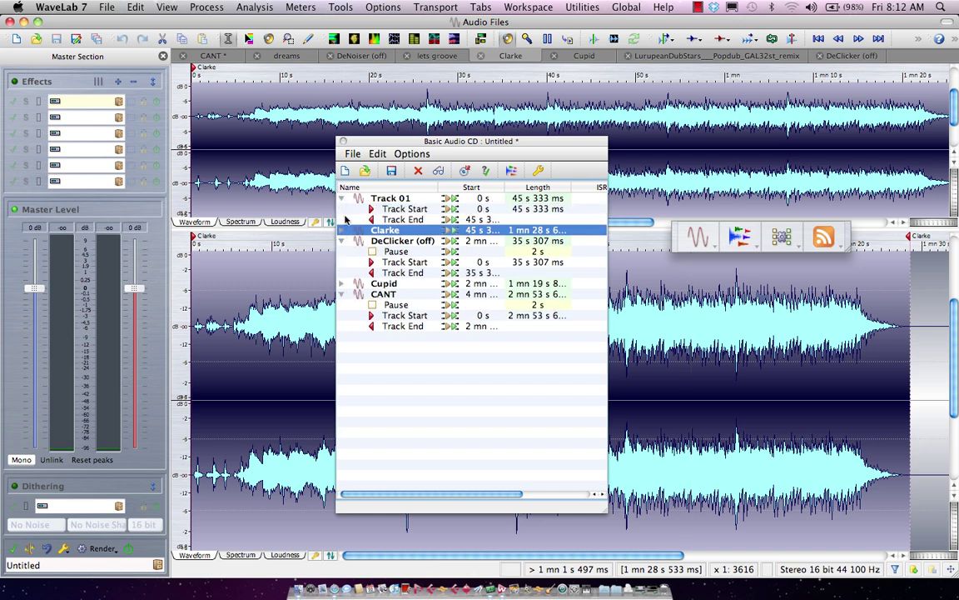
left_click(342, 231)
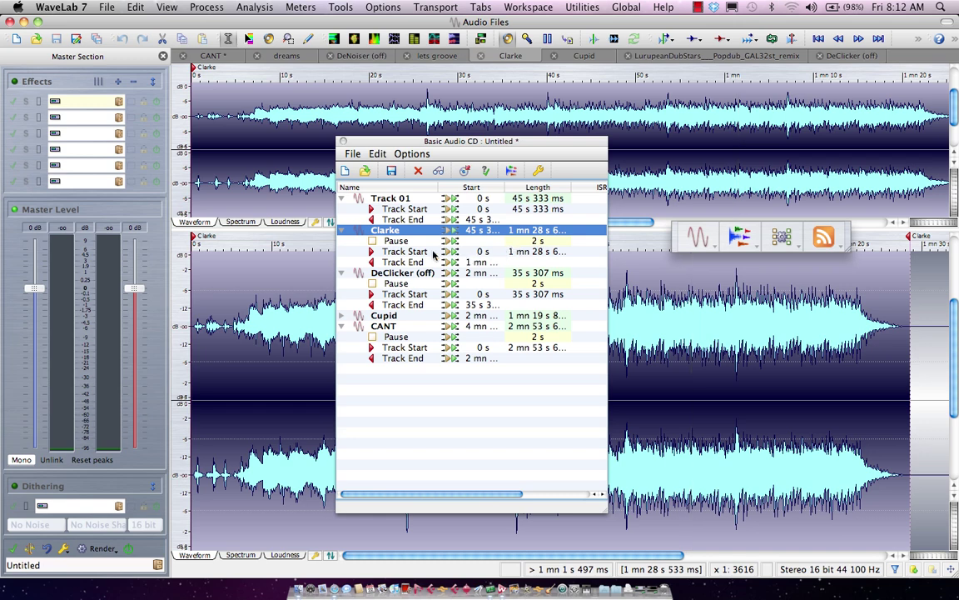
left_click(536, 240)
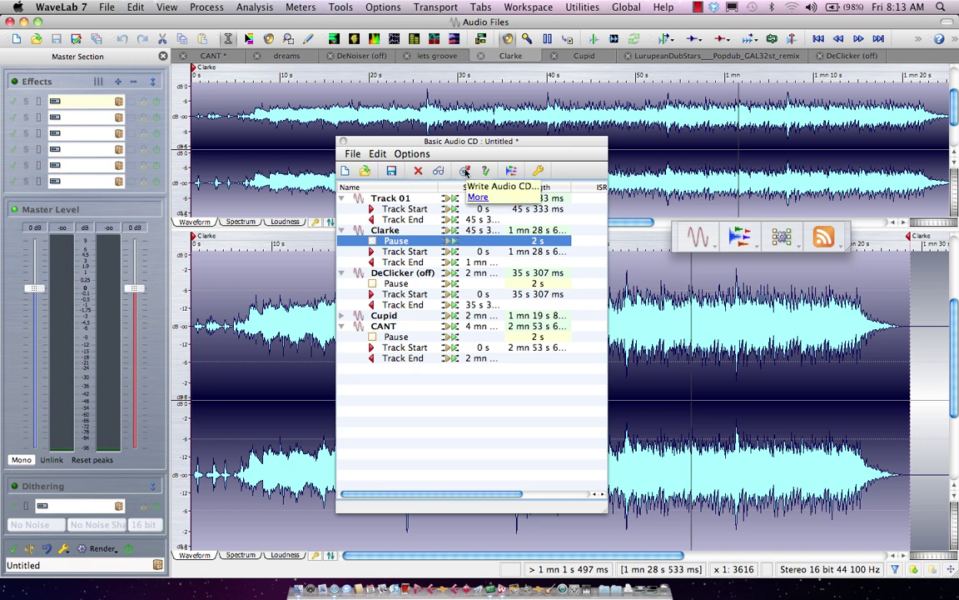
Convert the CD track list to an audio montage, close the CD window, and show Untitled 1.
left_click(378, 154)
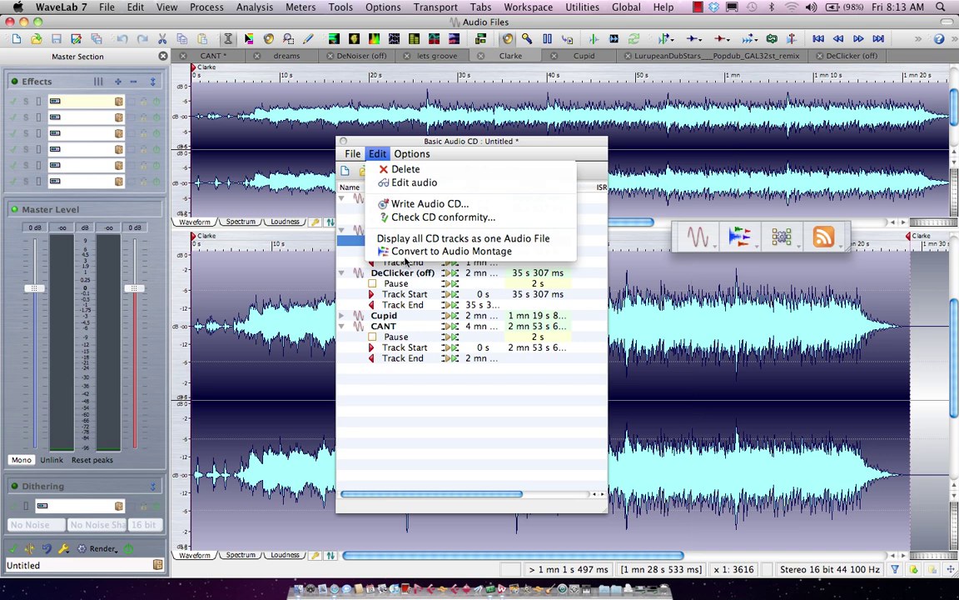
left_click(408, 251)
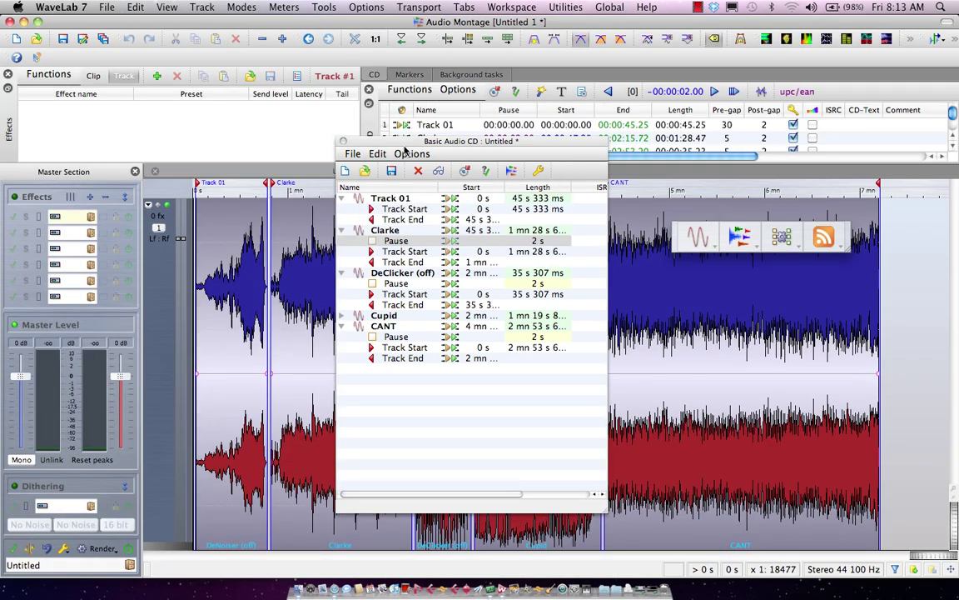
left_click(341, 142)
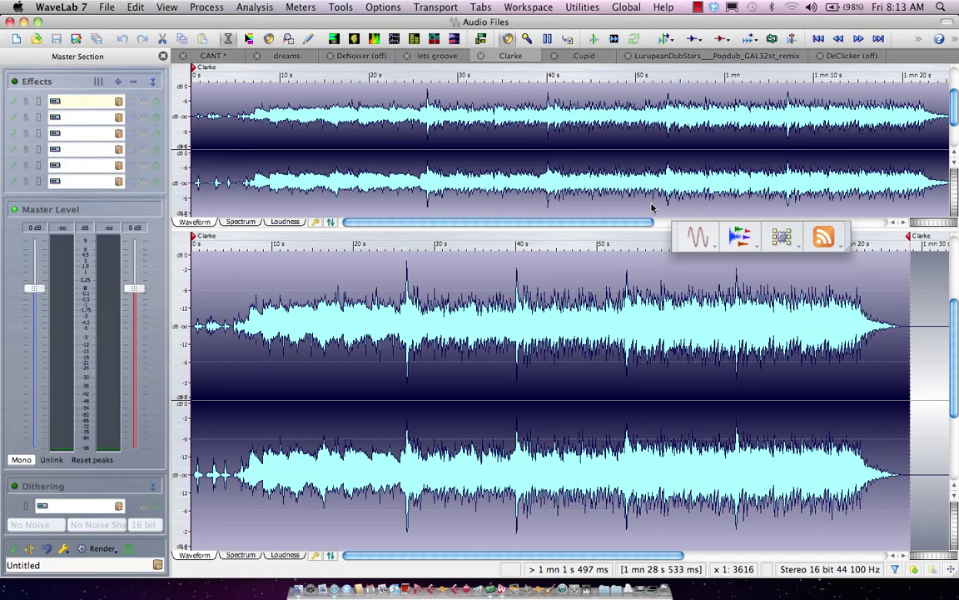
left_click(738, 237)
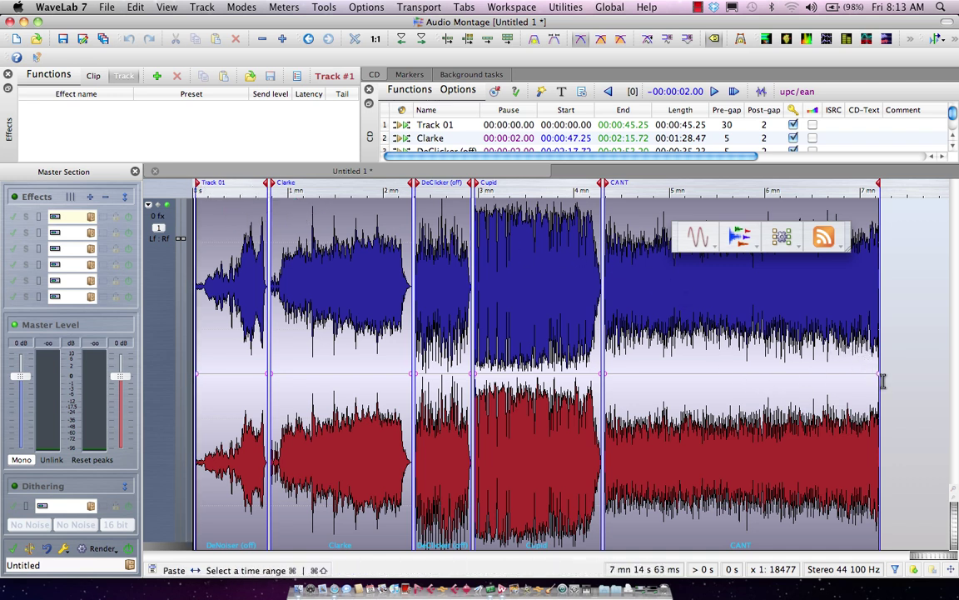
Fade out CANT; lower Cupid ~5 dB and Clarke to -4.4 dB; raise DeClicker 2.8 dB, Track 01 1.7 dB.
left_click_drag(879, 375, 862, 377)
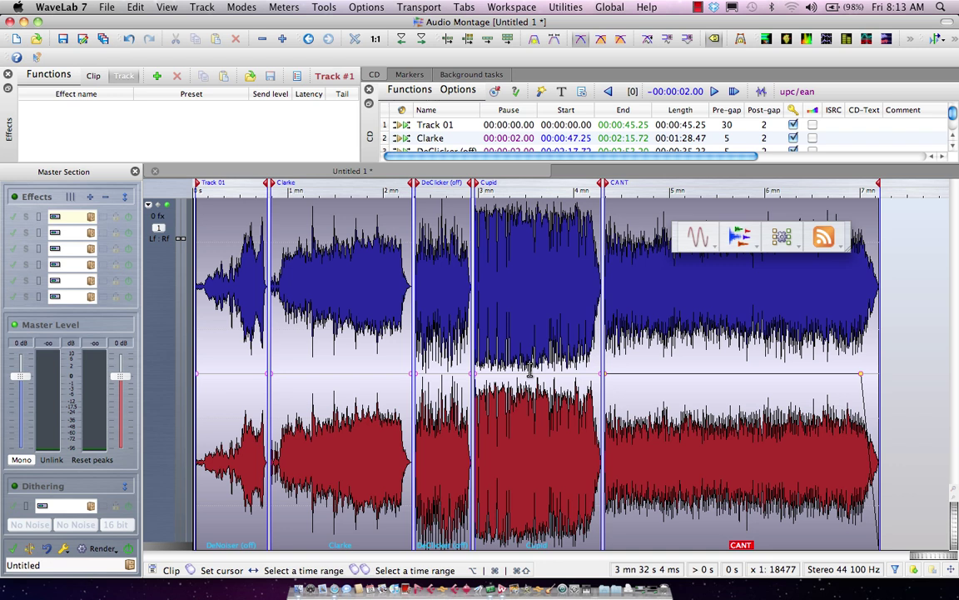
left_click_drag(537, 380, 500, 451)
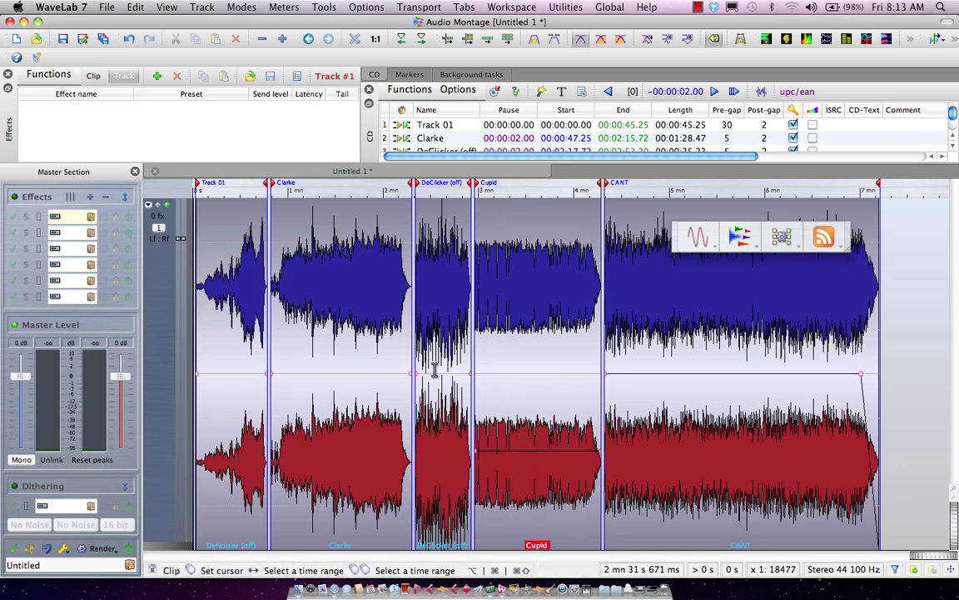
left_click_drag(444, 380, 443, 309)
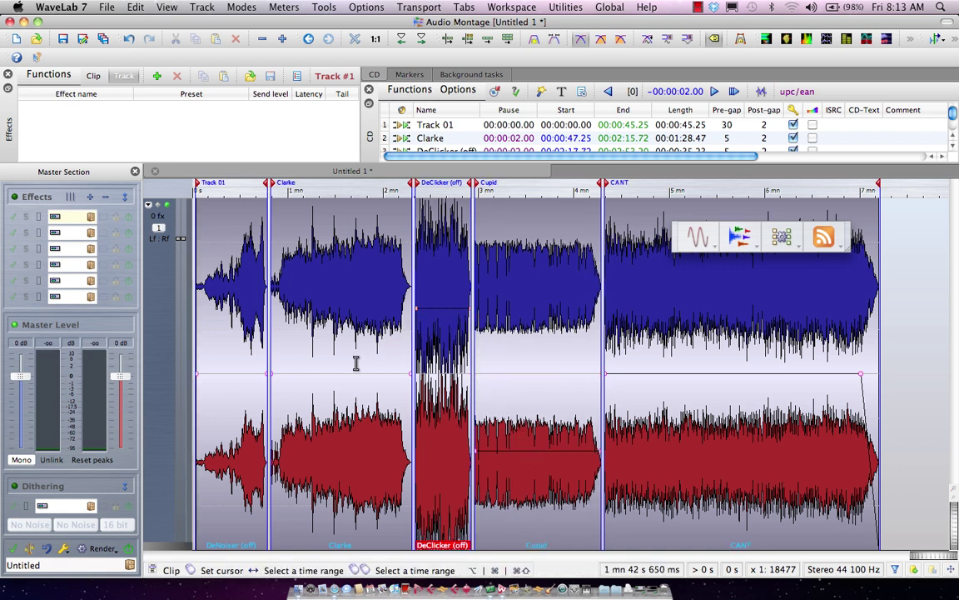
left_click_drag(354, 369, 382, 465)
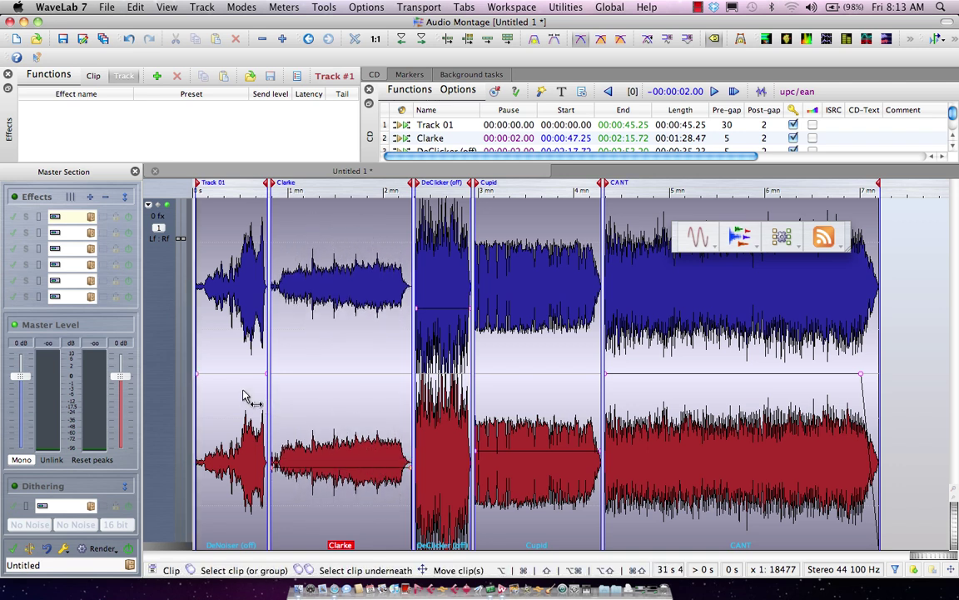
left_click_drag(237, 374, 237, 335)
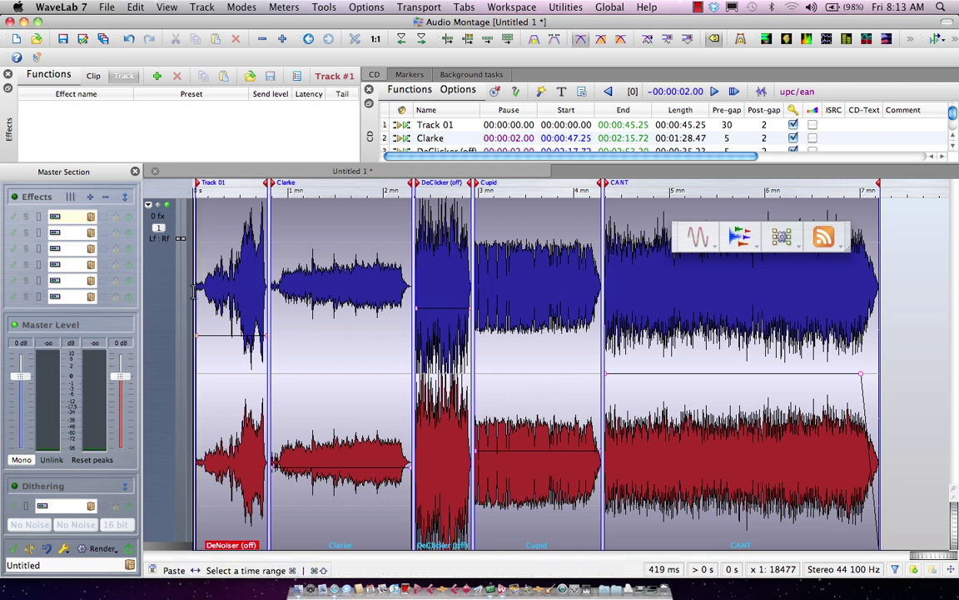
Browse the master-section plug-in list and dismiss it without choosing an effect.
left_click(76, 219)
mouse_move(129, 307)
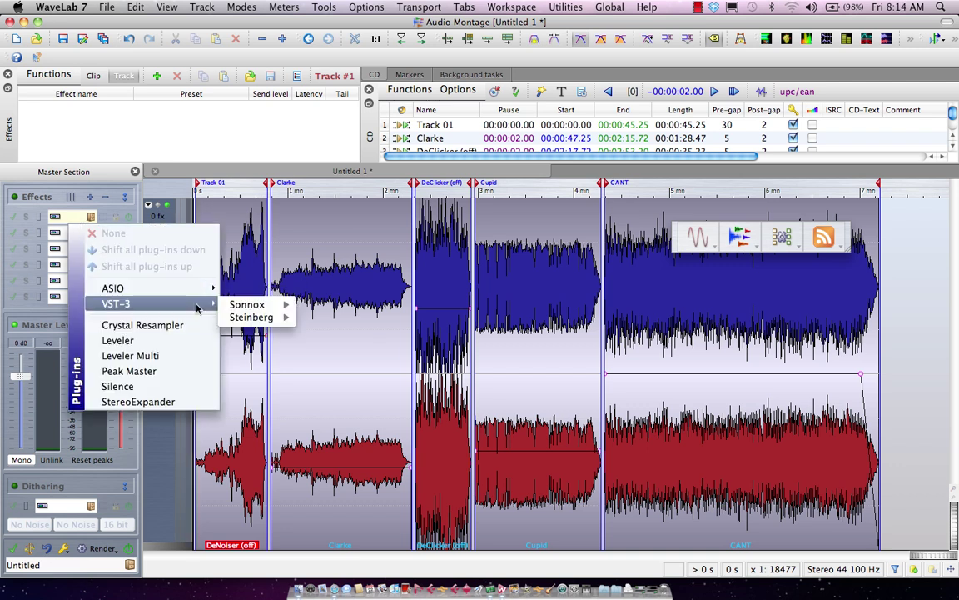
mouse_move(241, 320)
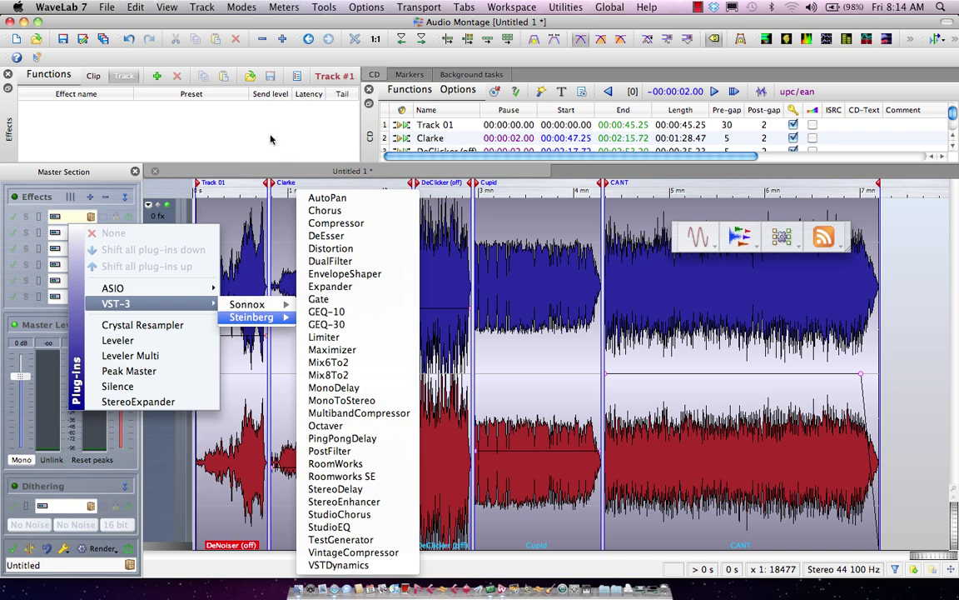
left_click(279, 164)
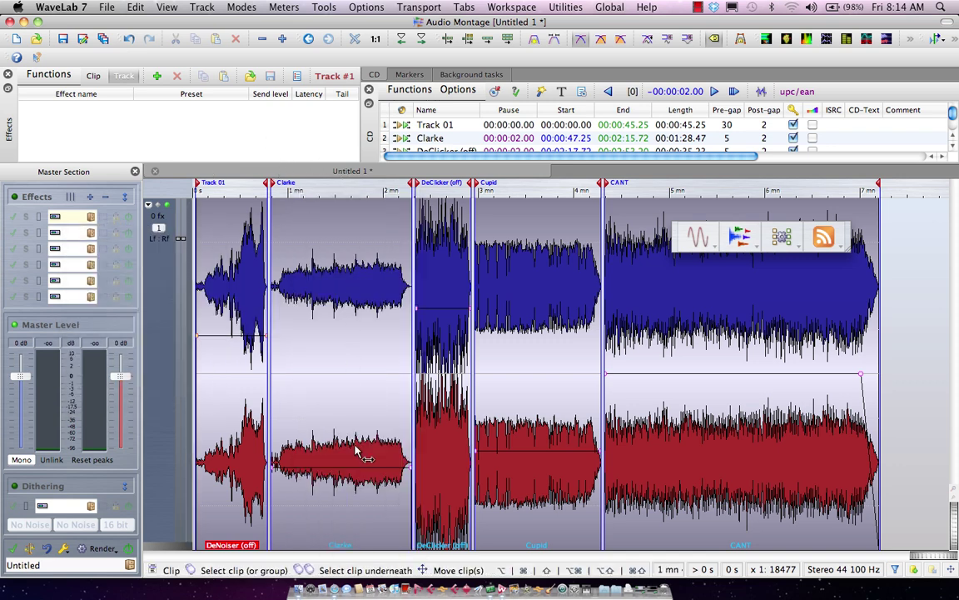
Insert a Steinberg StudioEQ VST-3 effect on the Clarke clip.
left_click(350, 417)
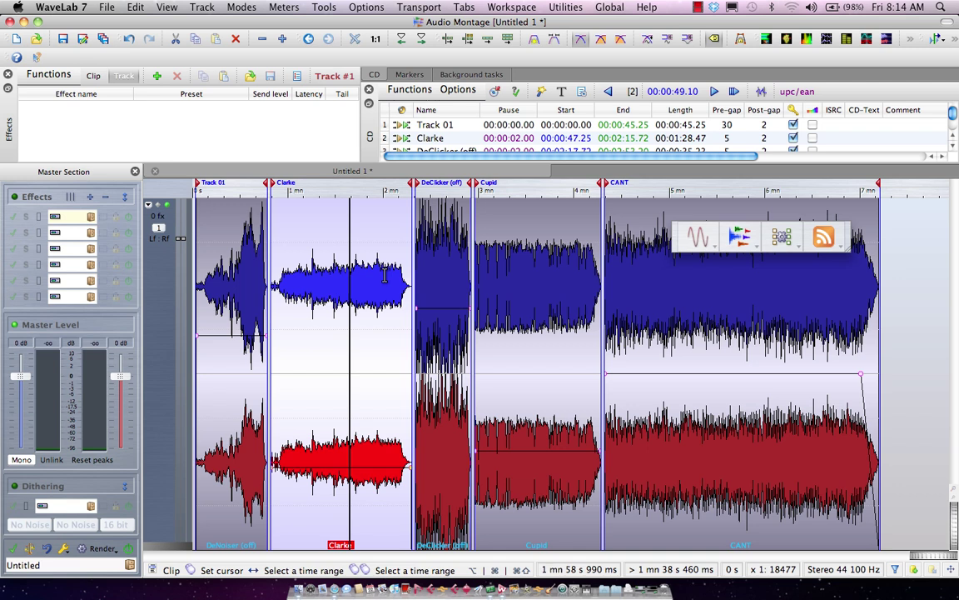
left_click(341, 545)
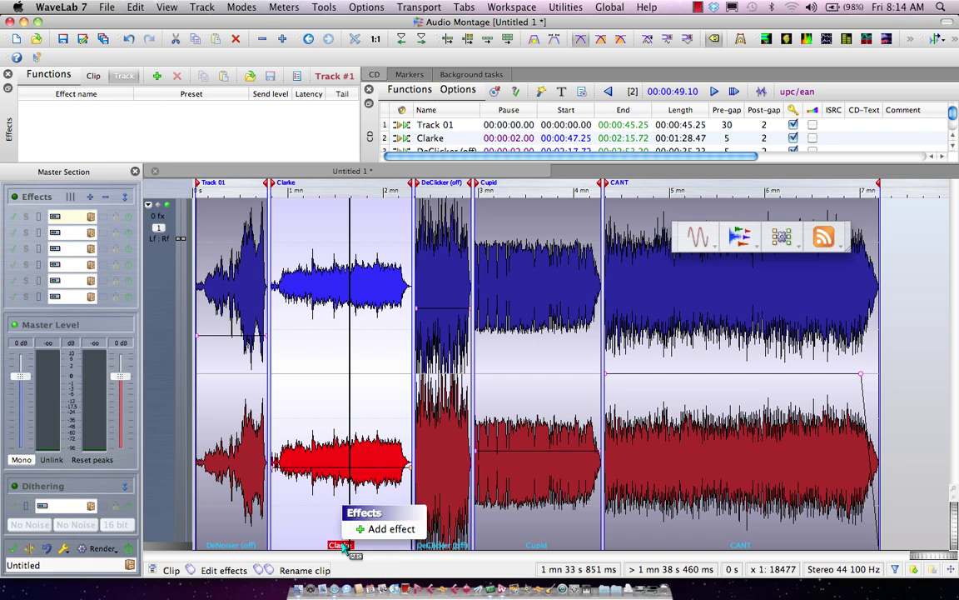
left_click(383, 529)
mouse_move(423, 513)
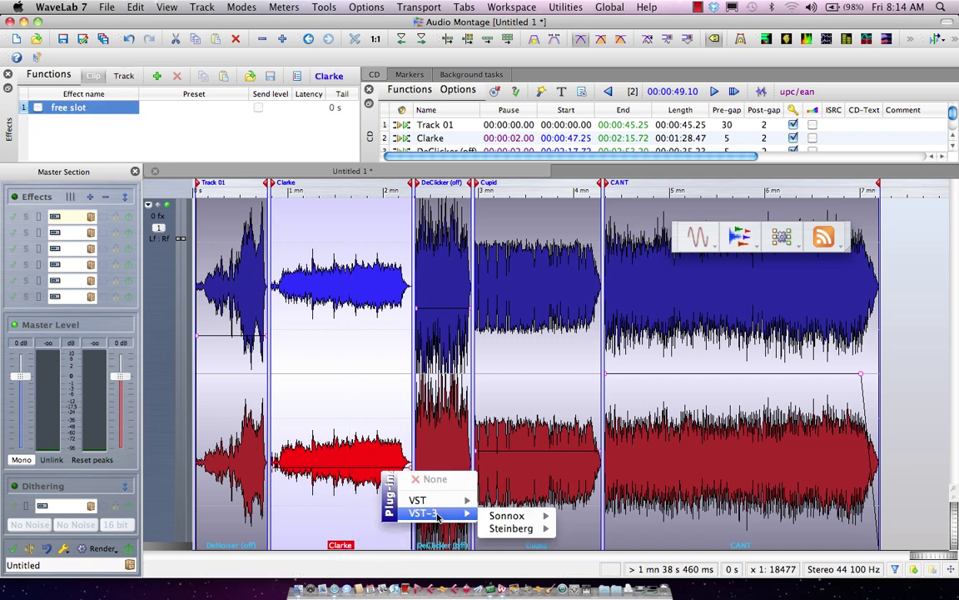
mouse_move(480, 529)
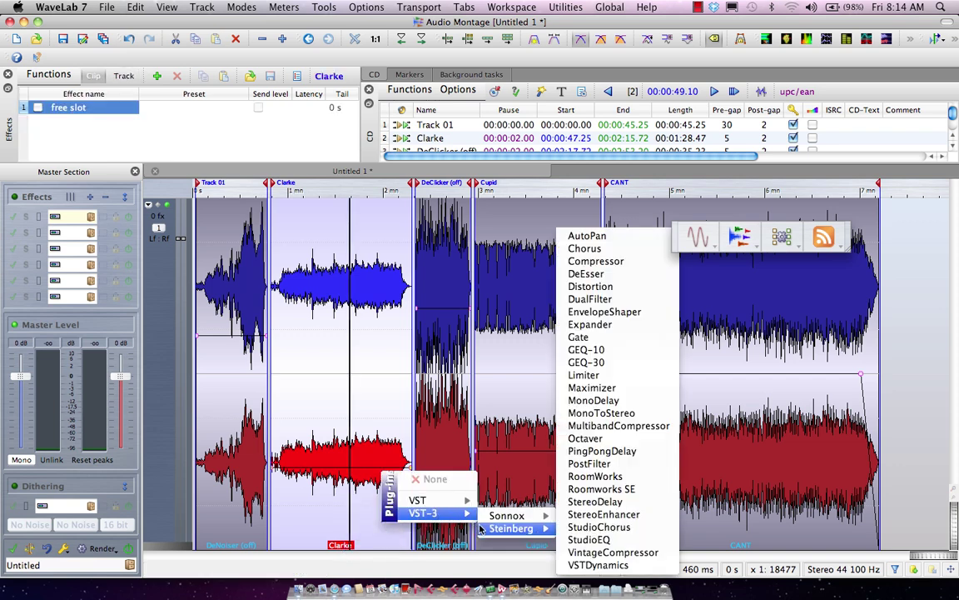
left_click(607, 538)
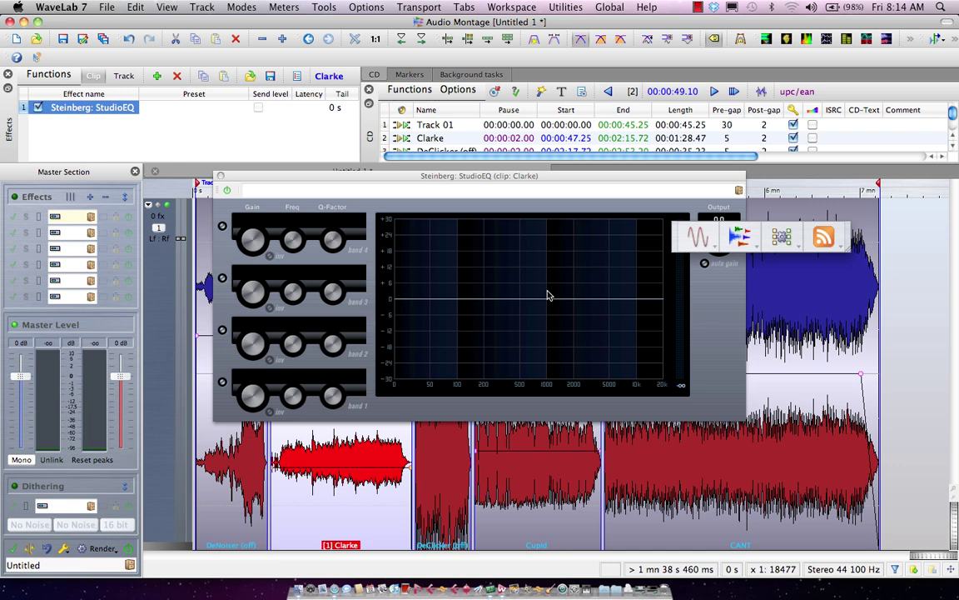
Enable StudioEQ band 2 and boost it 6.7 dB around 3680 Hz, then close the EQ.
left_click(556, 303)
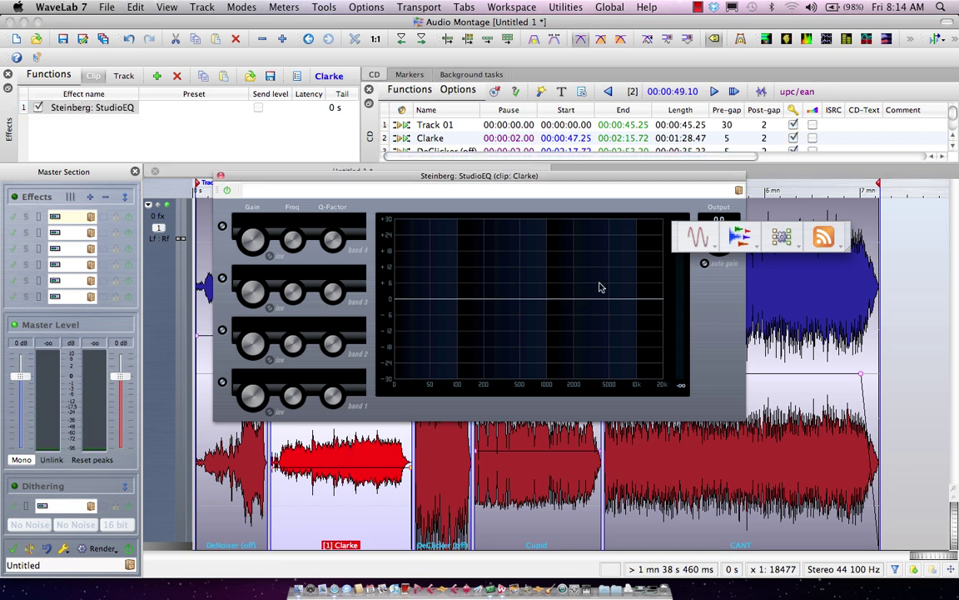
left_click(221, 330)
left_click_drag(542, 297, 597, 285)
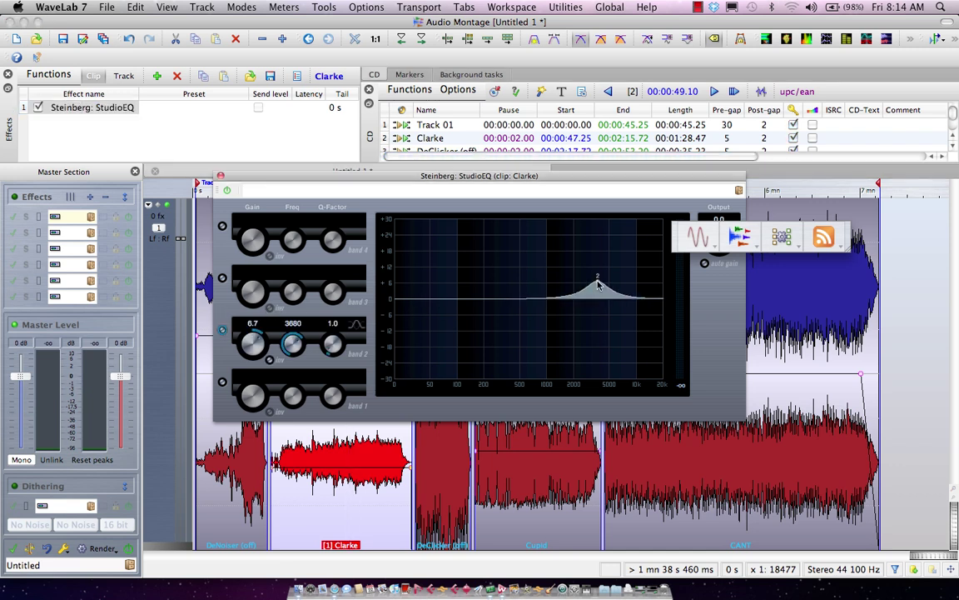
left_click(221, 176)
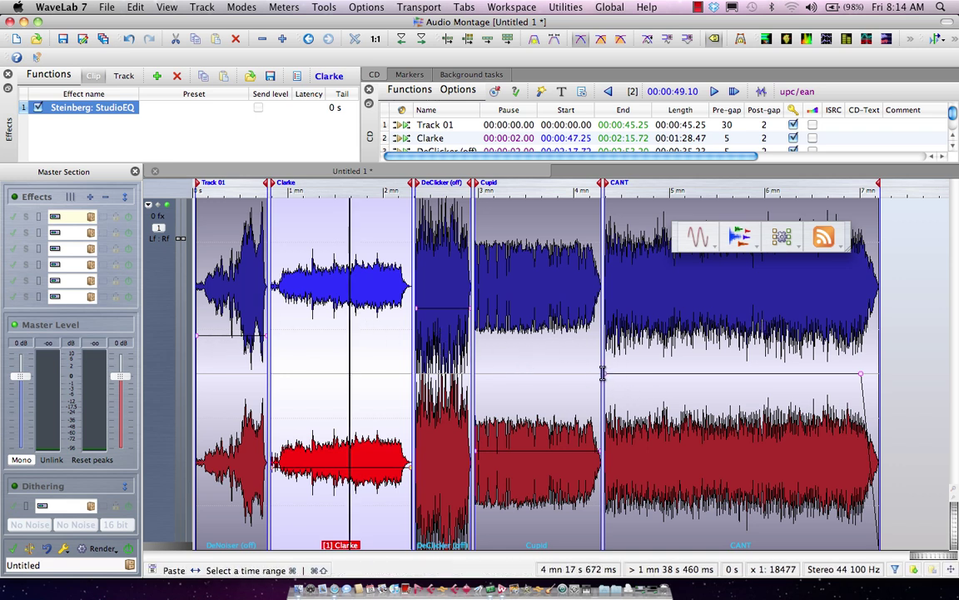
Run the Meta Normalizer on the montage clips using Equalize peak level.
left_click(320, 7)
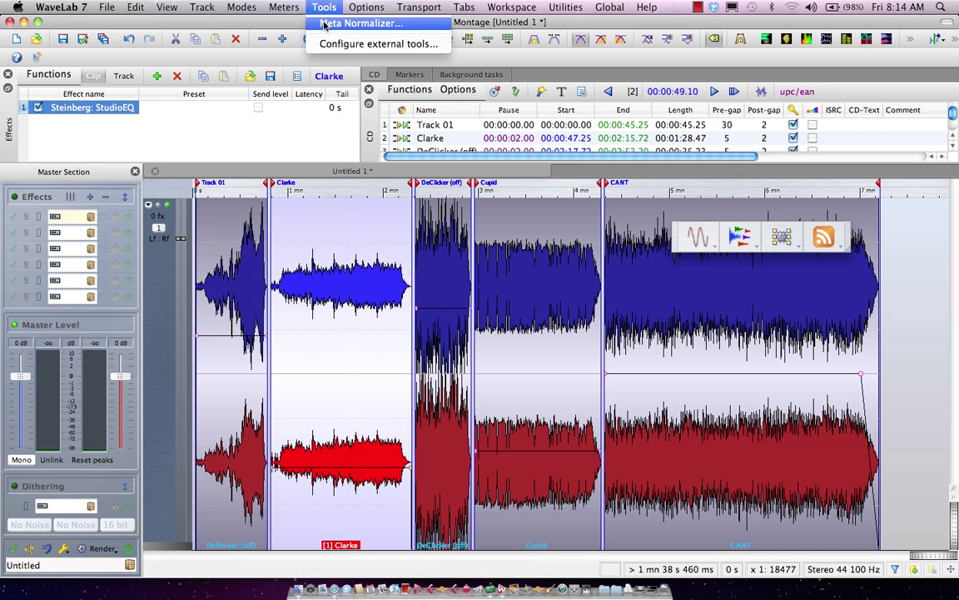
left_click(325, 25)
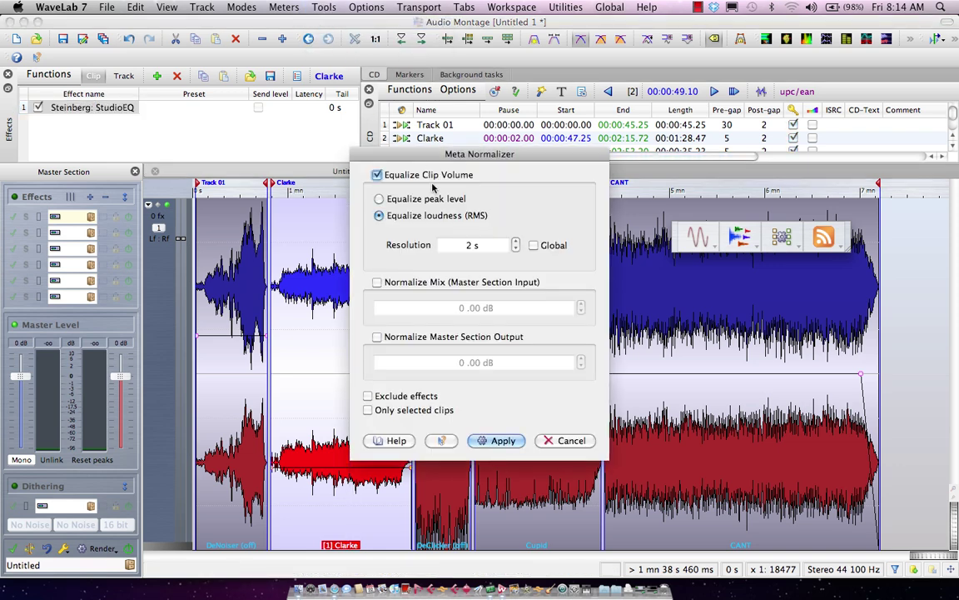
left_click(379, 199)
left_click(498, 440)
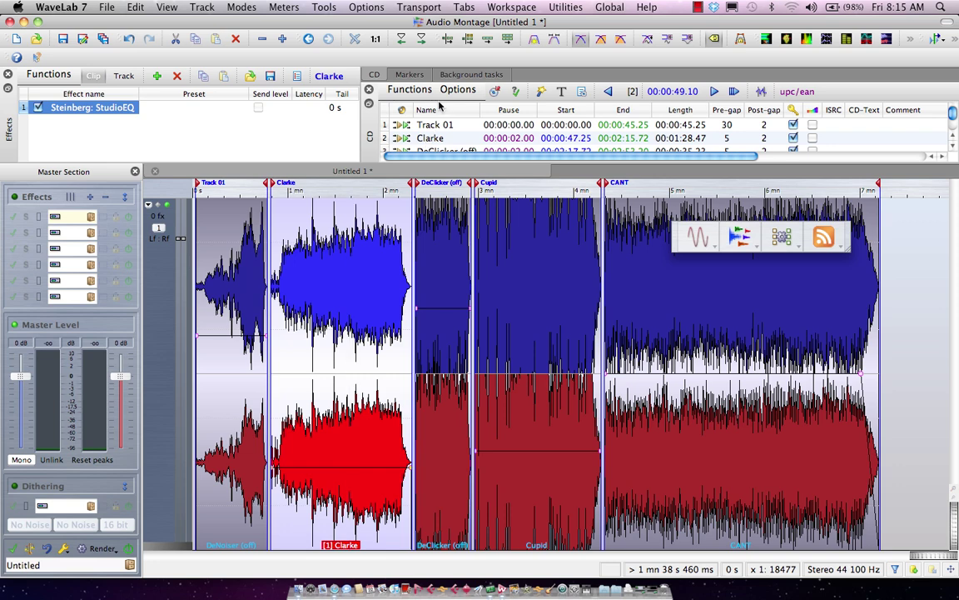
Rerun the CD Wizard with ISRC code generation enabled, then enter text in the CD-Text editor.
left_click(409, 90)
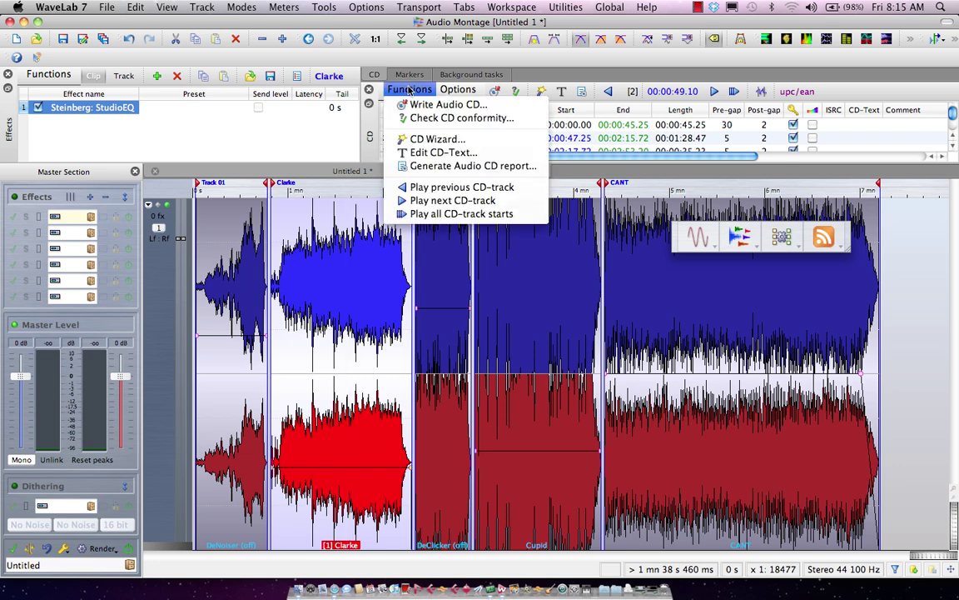
left_click(425, 139)
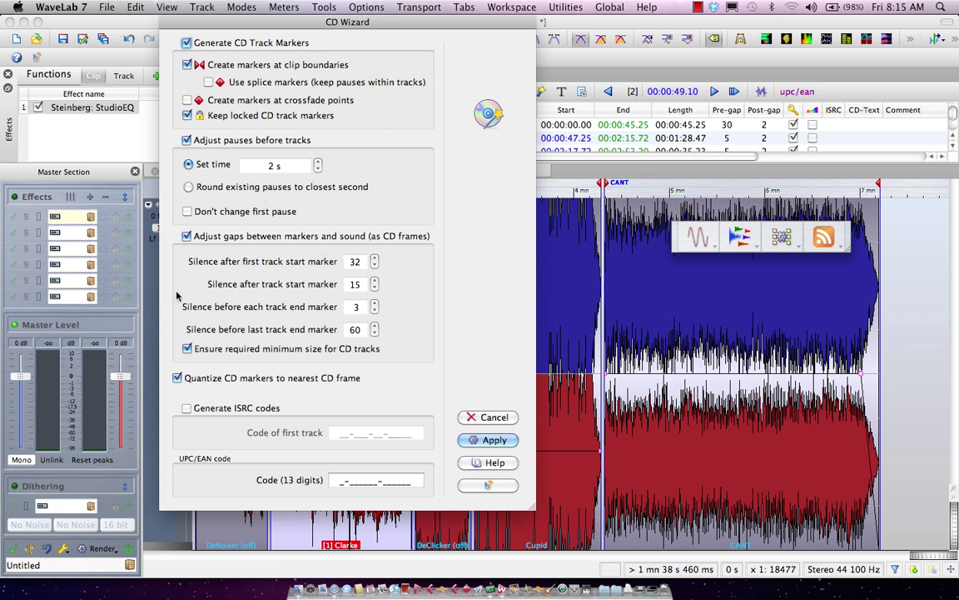
left_click(187, 408)
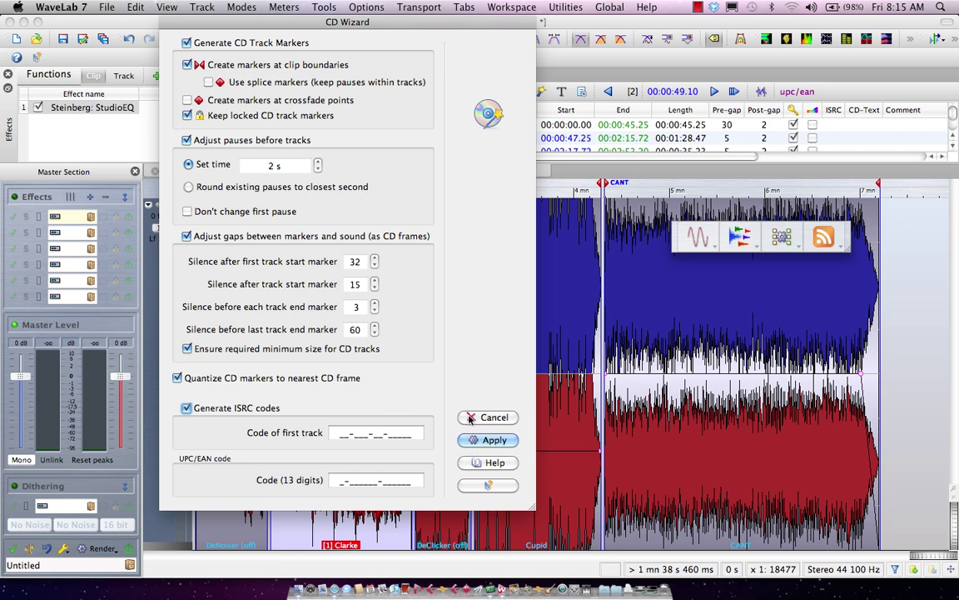
left_click(487, 442)
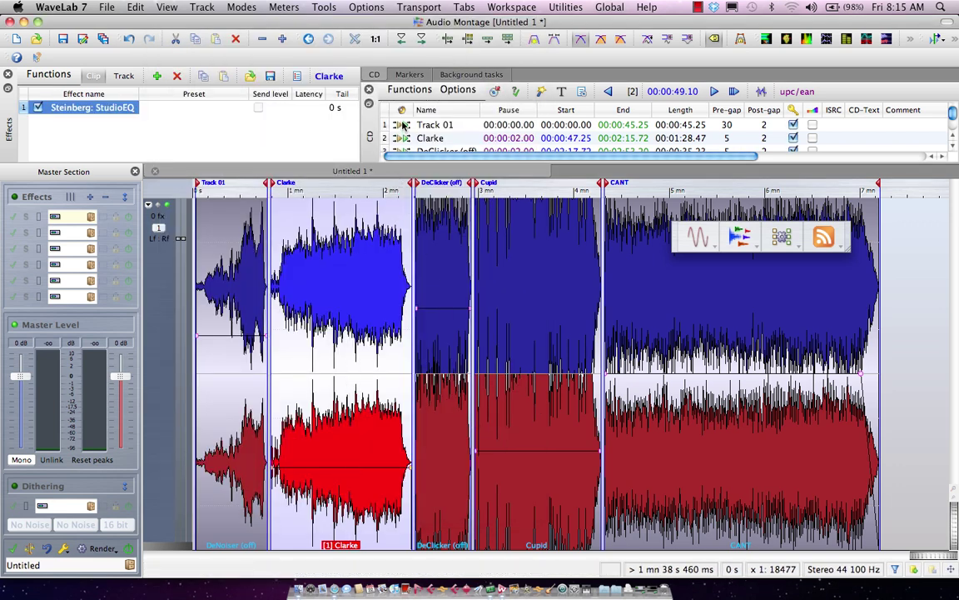
left_click(561, 93)
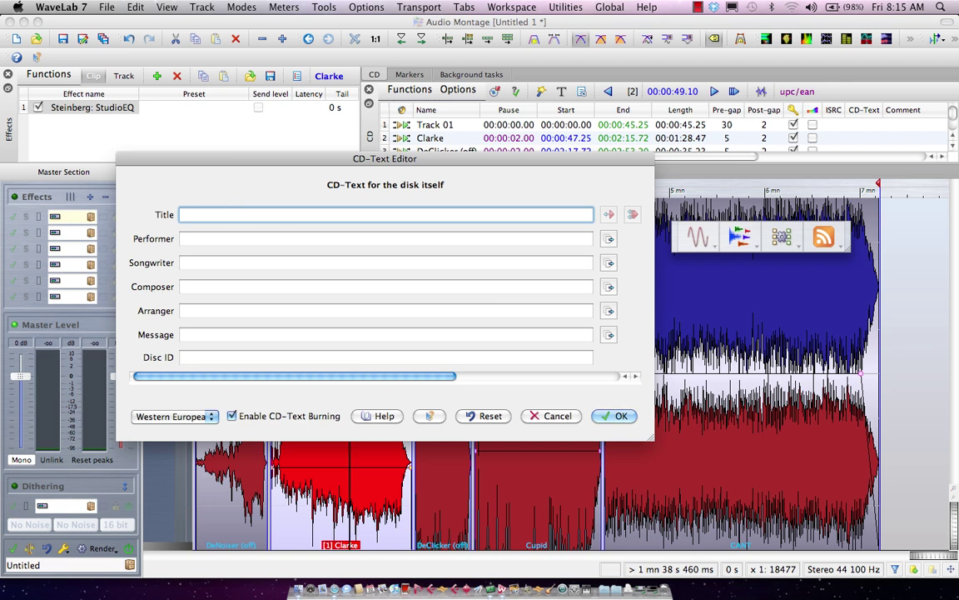
type("ghehhj")
Close the CD-Text editor and bring up the Audio CD Report settings for HTML output.
left_click(538, 415)
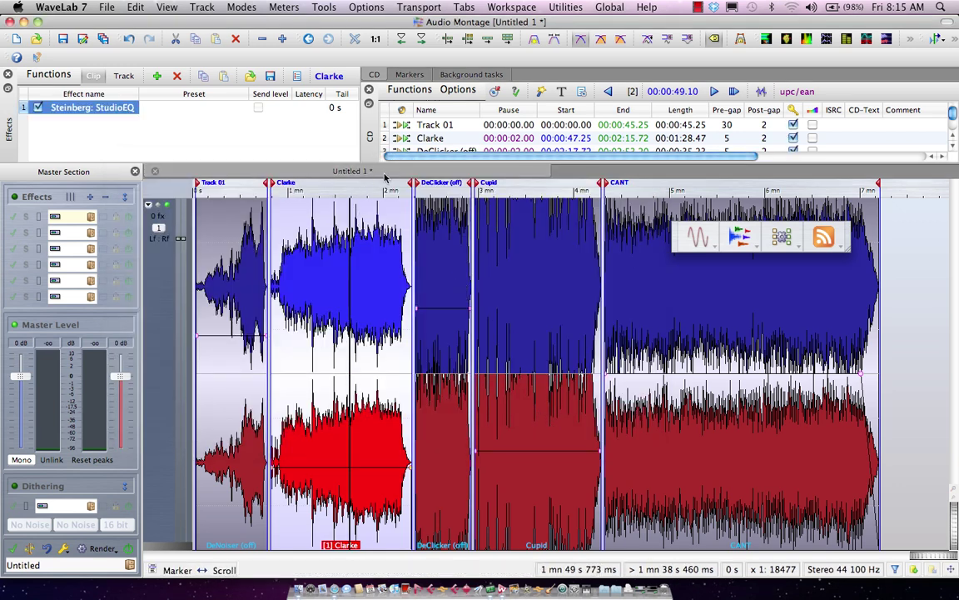
left_click(583, 95)
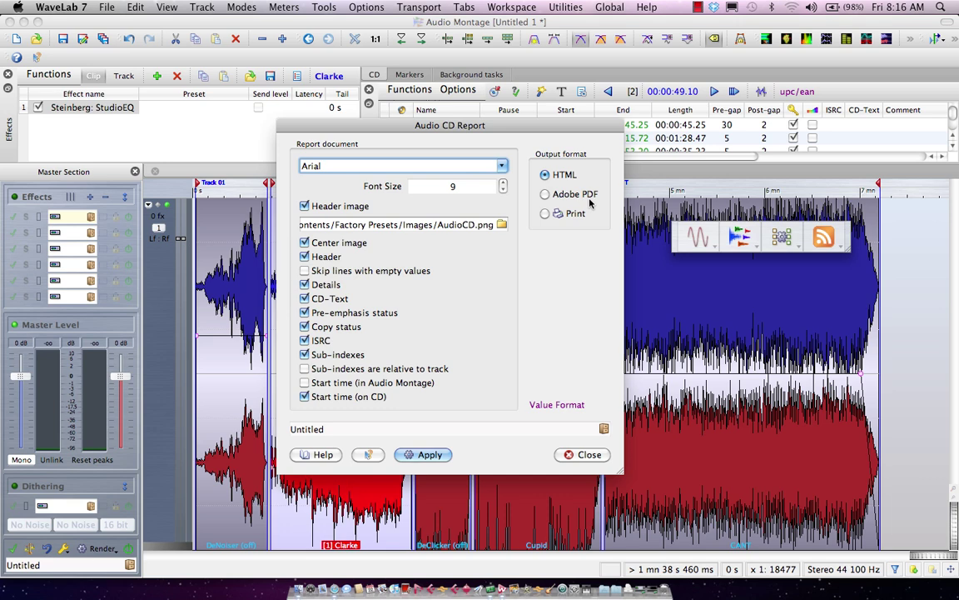
Generate the HTML audio CD report, look over its five-track listing in Safari, then close it.
left_click(429, 454)
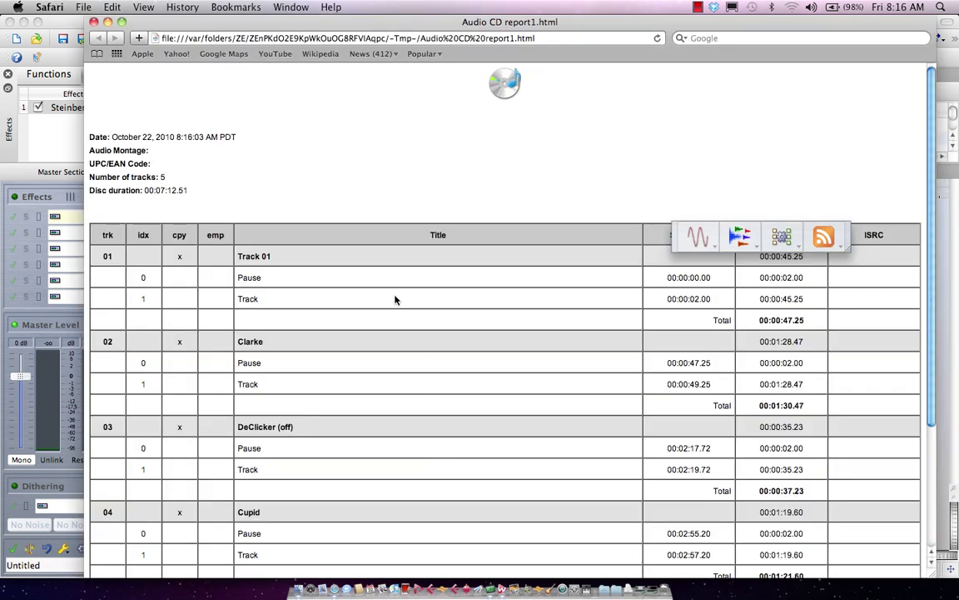
scroll(353, 223, "down", 3)
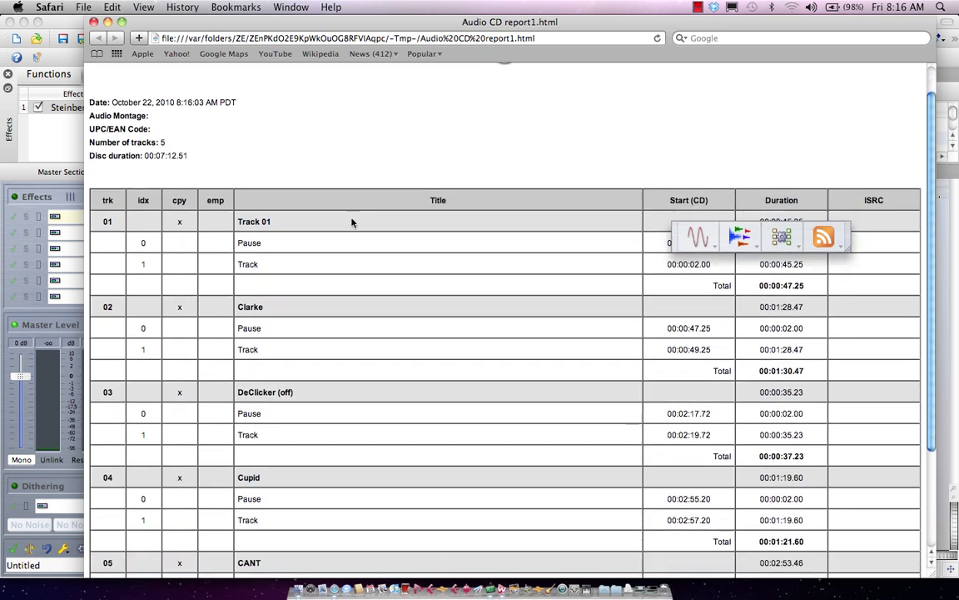
scroll(353, 221, "up", 3)
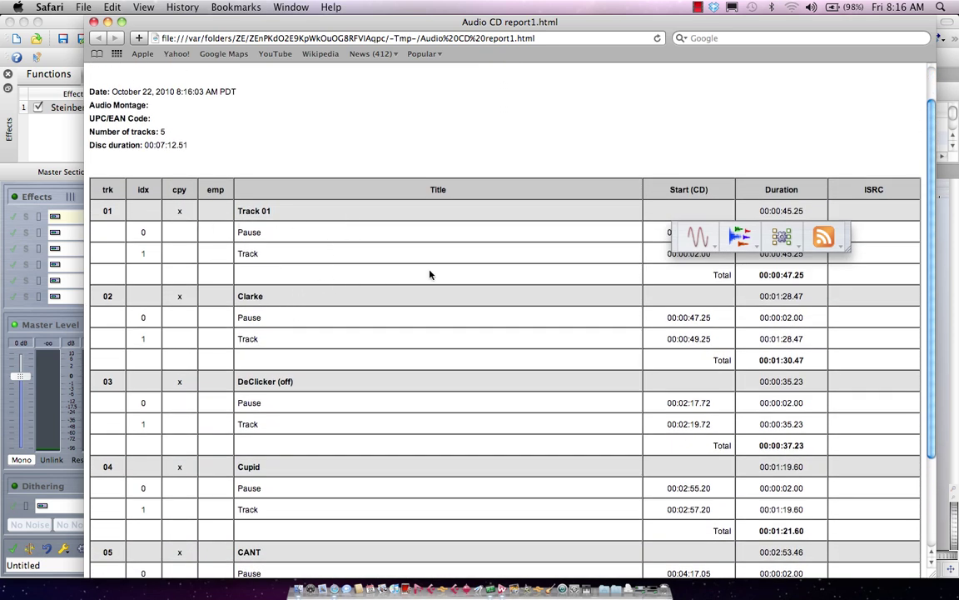
scroll(496, 221, "down", 3)
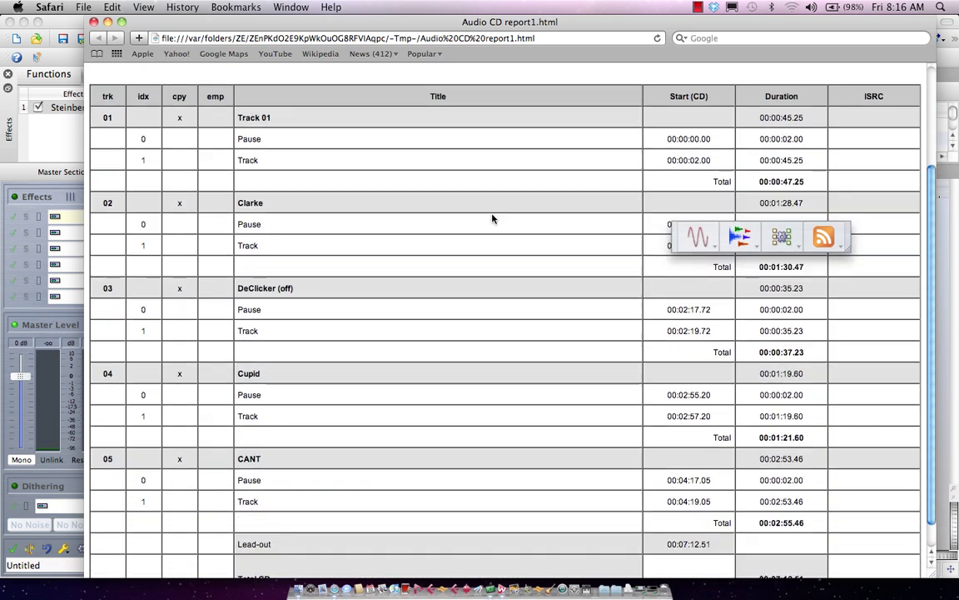
scroll(492, 221, "up", 4)
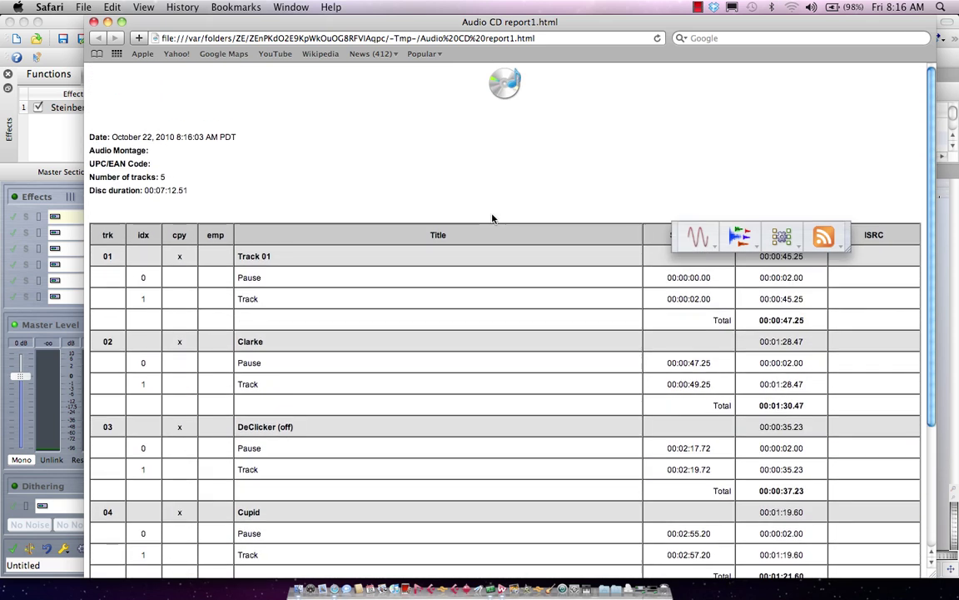
left_click(94, 22)
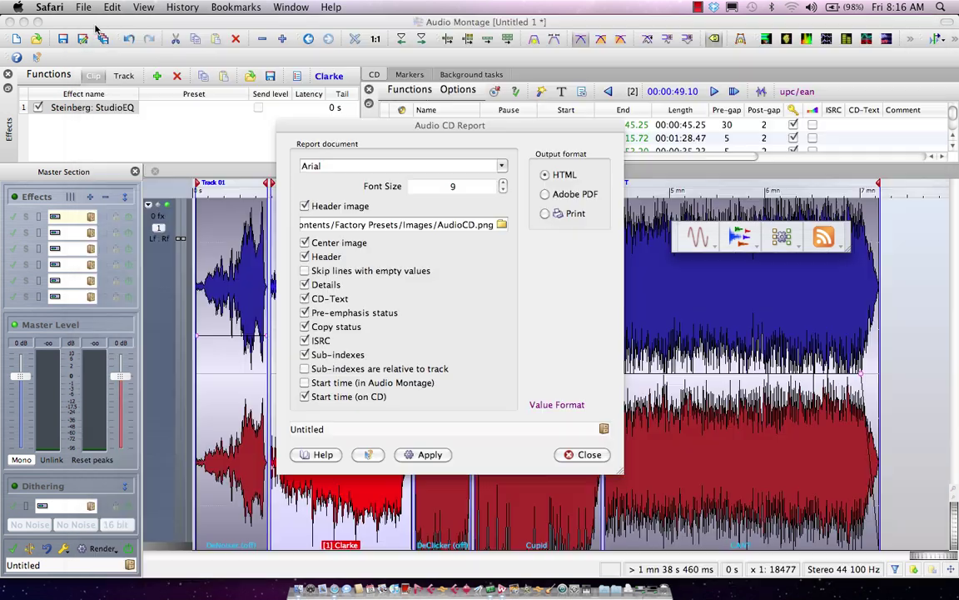
Close the report settings, confirm DDP Image as the Write Audio CD device, and cancel without writing.
left_click(575, 454)
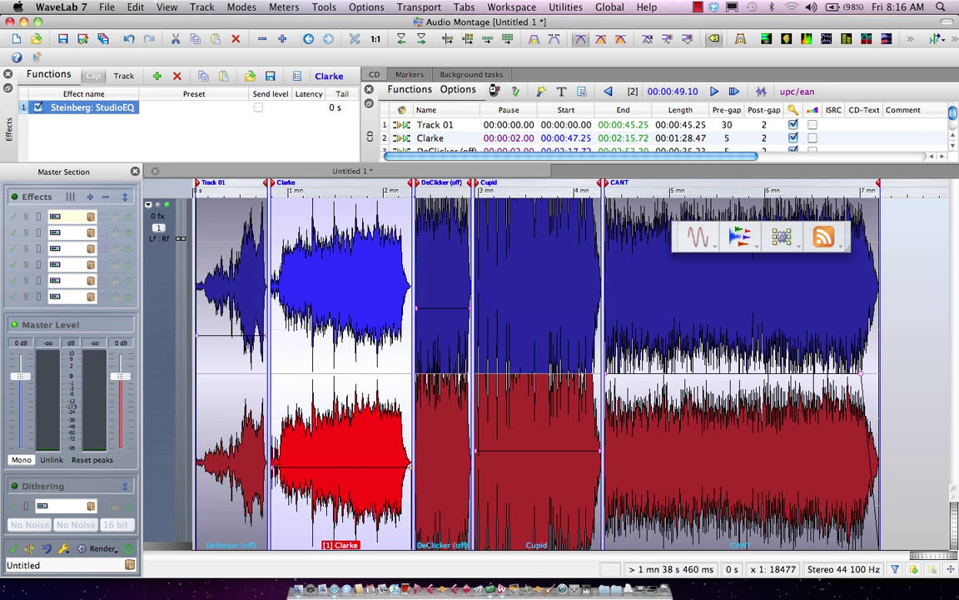
left_click(495, 90)
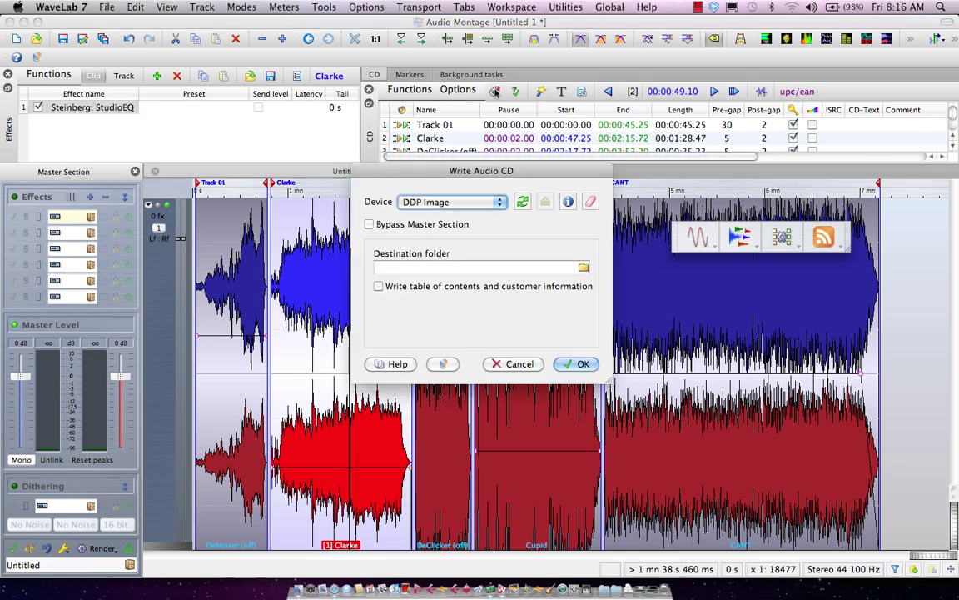
left_click(481, 202)
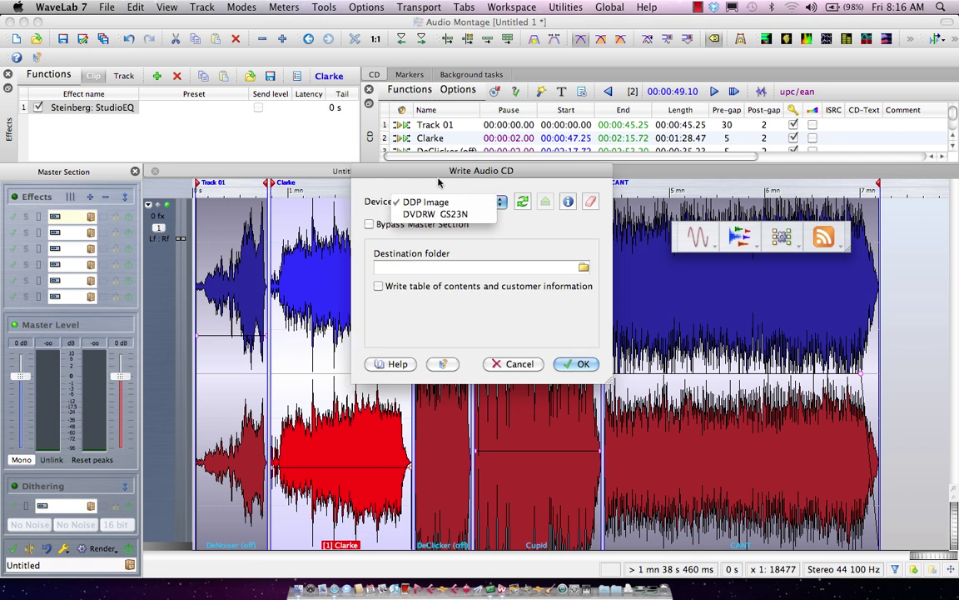
left_click(440, 204)
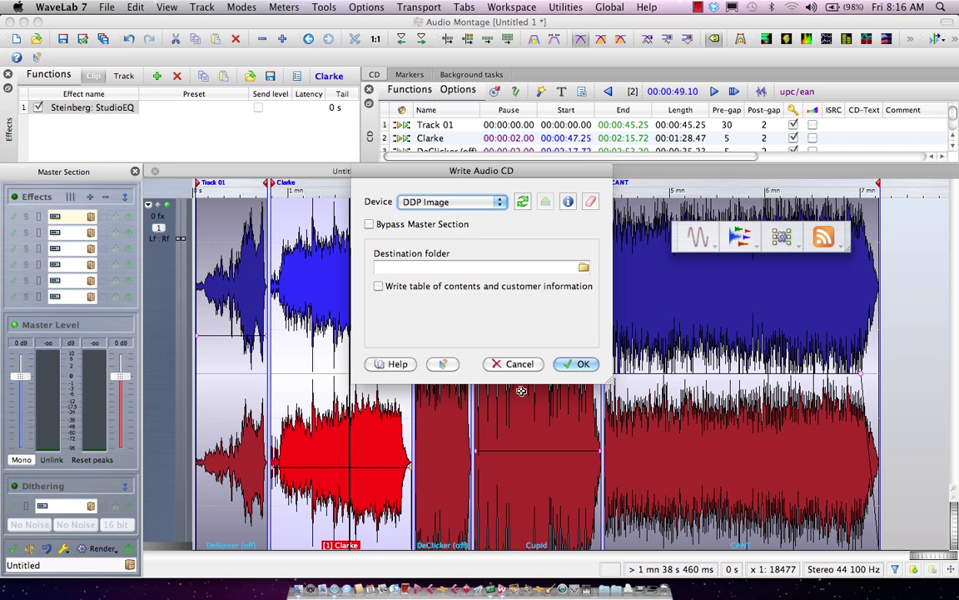
left_click(511, 364)
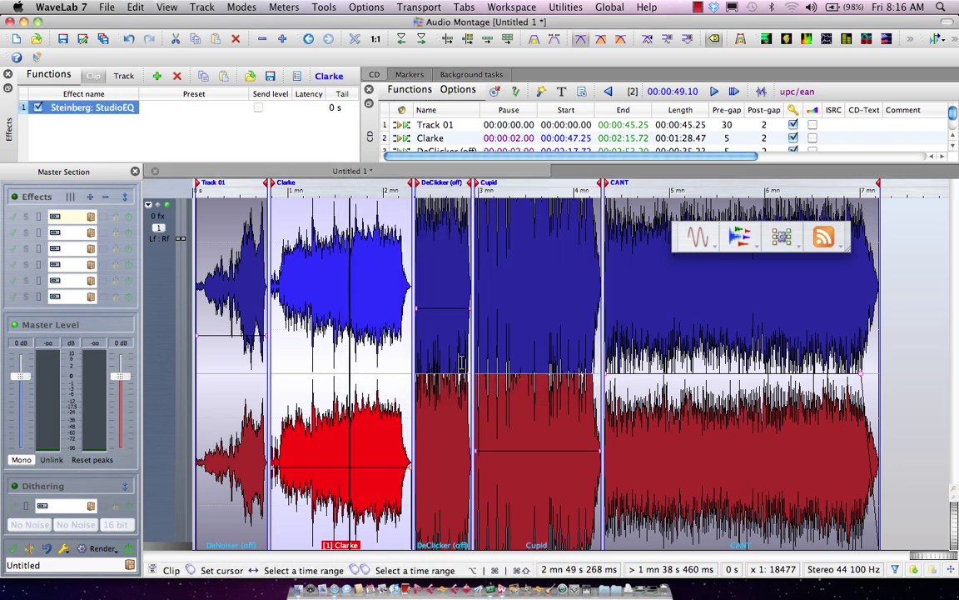